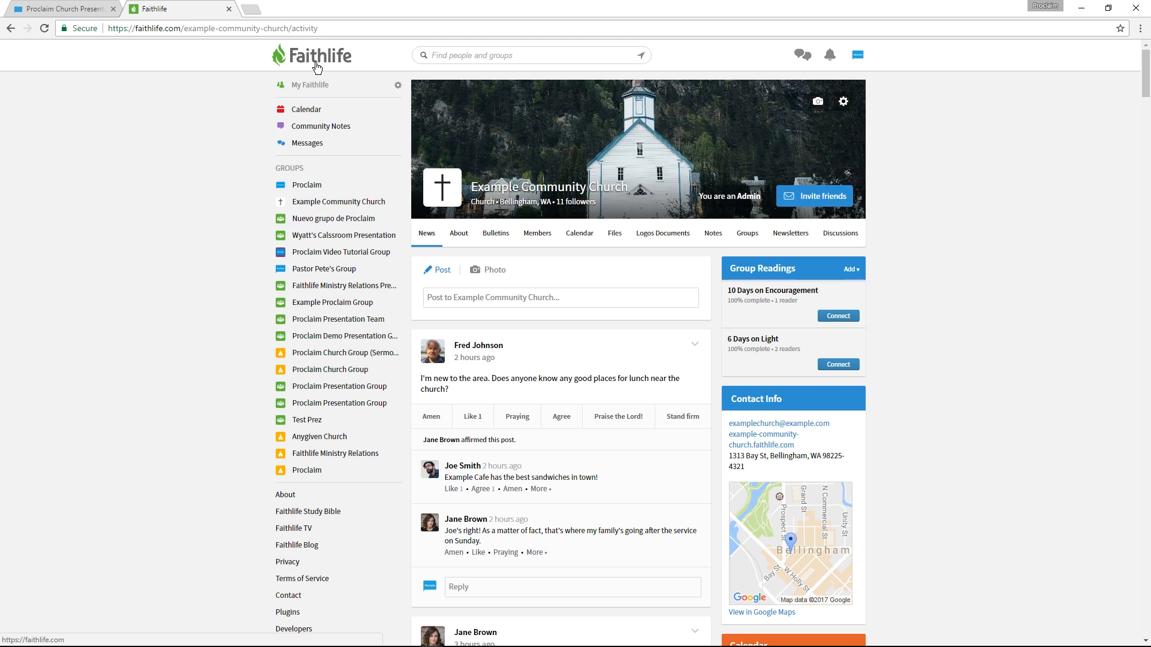
# Look through the church group's news feed and its readings, contact, calendar and prayer sections.
pyautogui.scroll(-3, 959, 258)
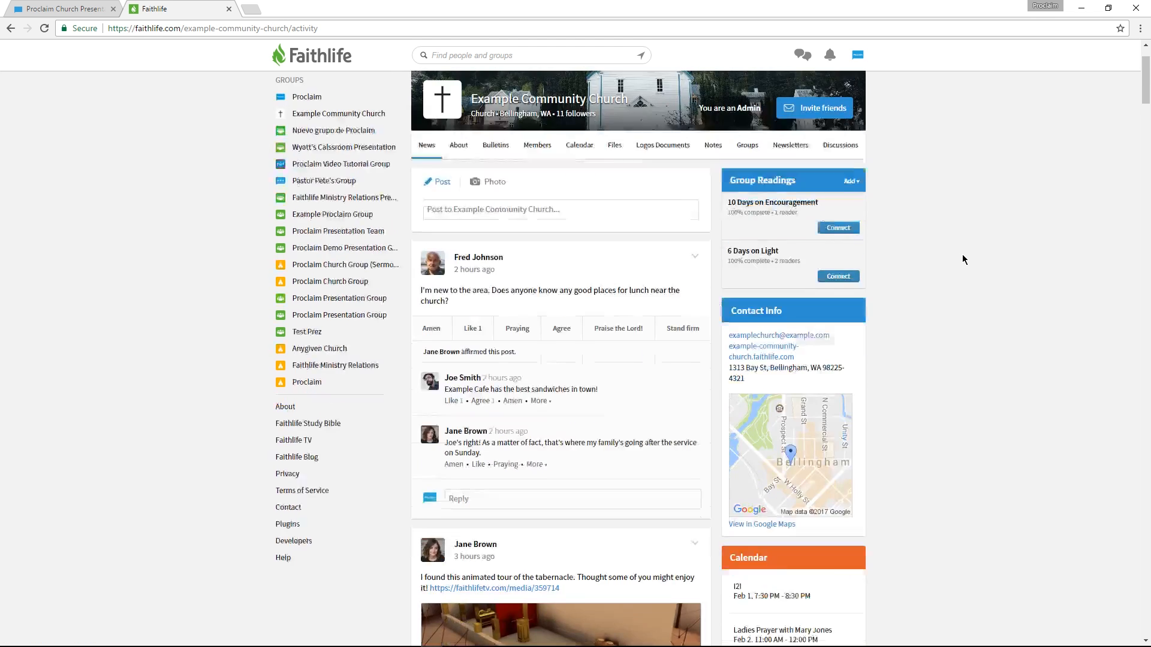
pyautogui.scroll(-6, 948, 267)
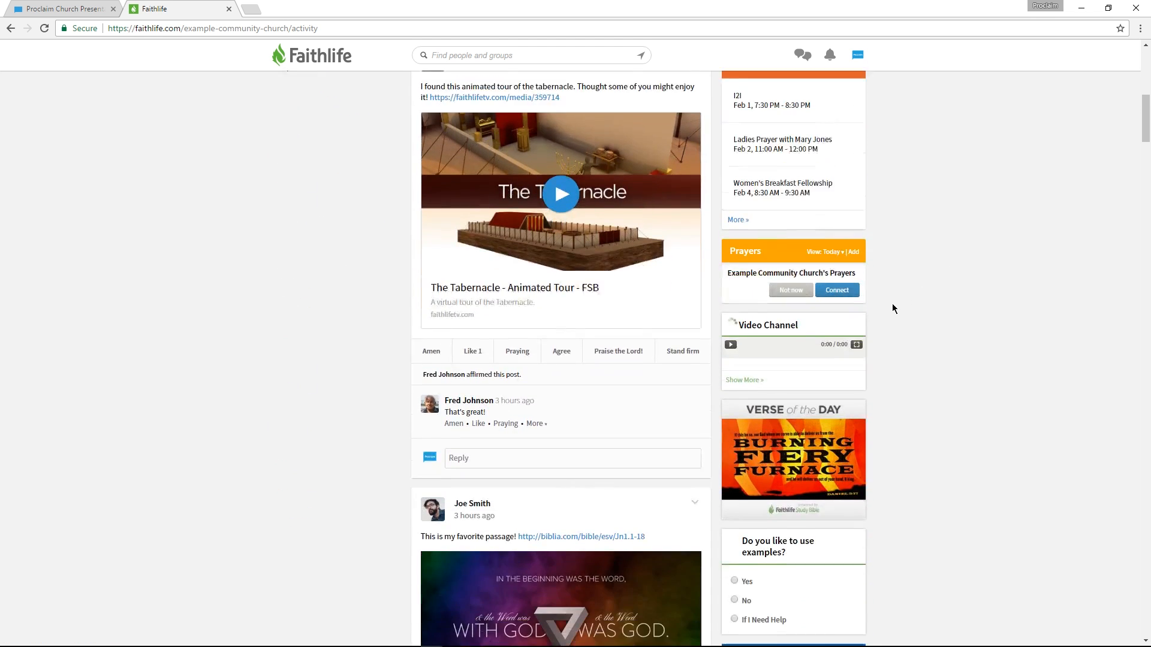
pyautogui.scroll(-6, 890, 305)
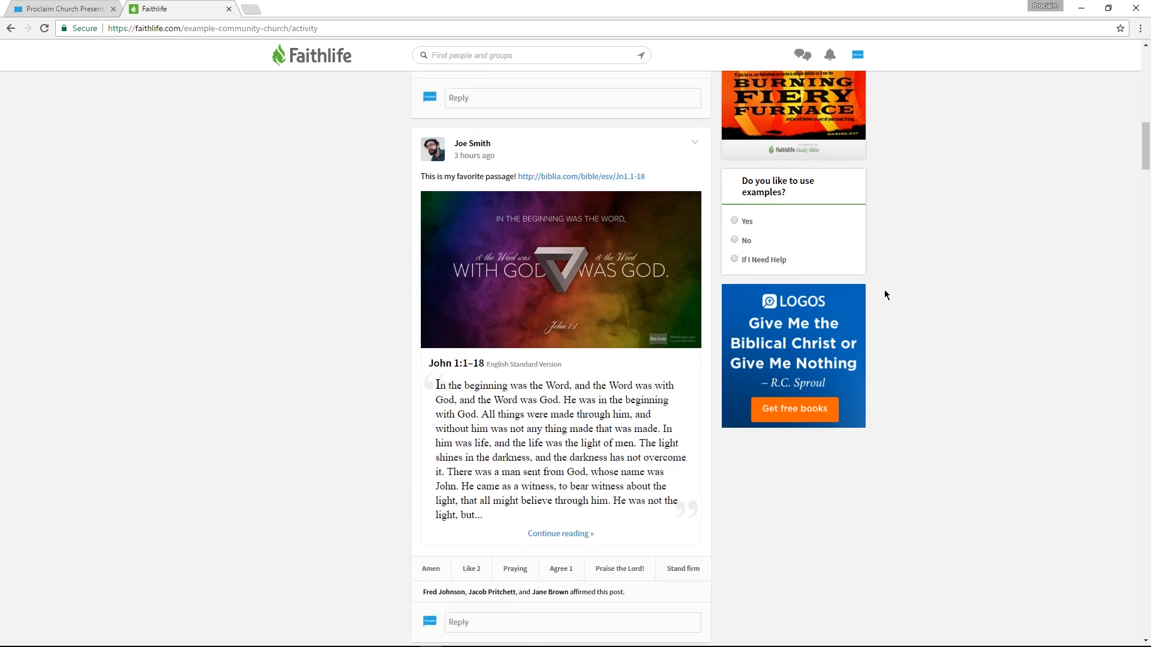
pyautogui.scroll(-3, 880, 298)
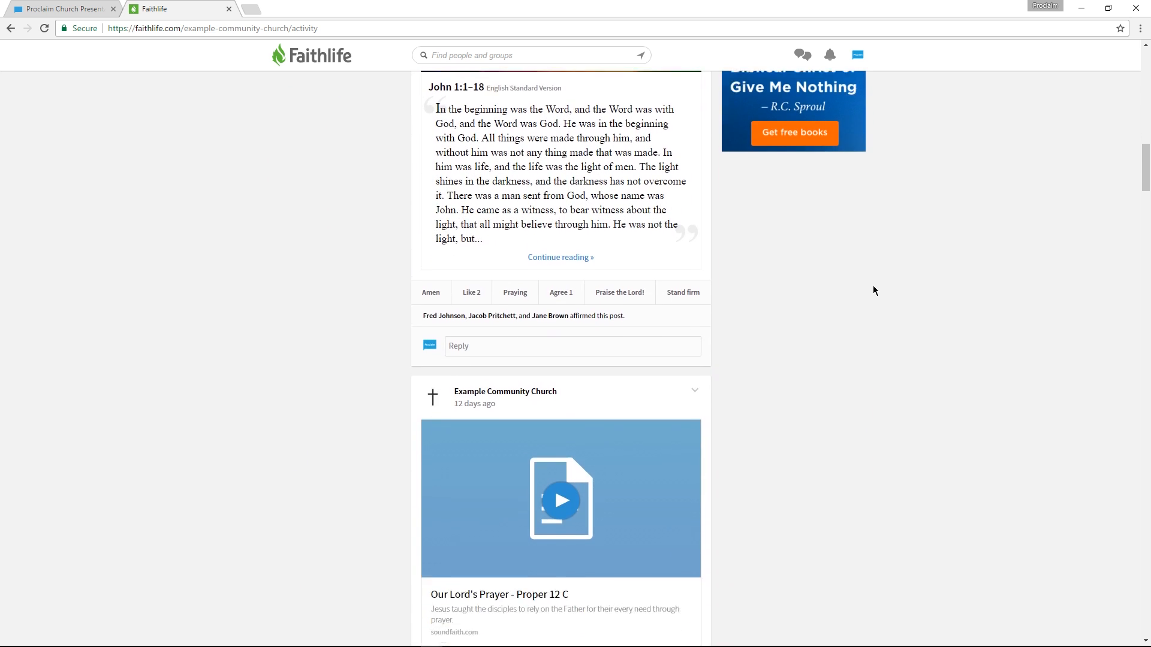
pyautogui.scroll(7, 872, 291)
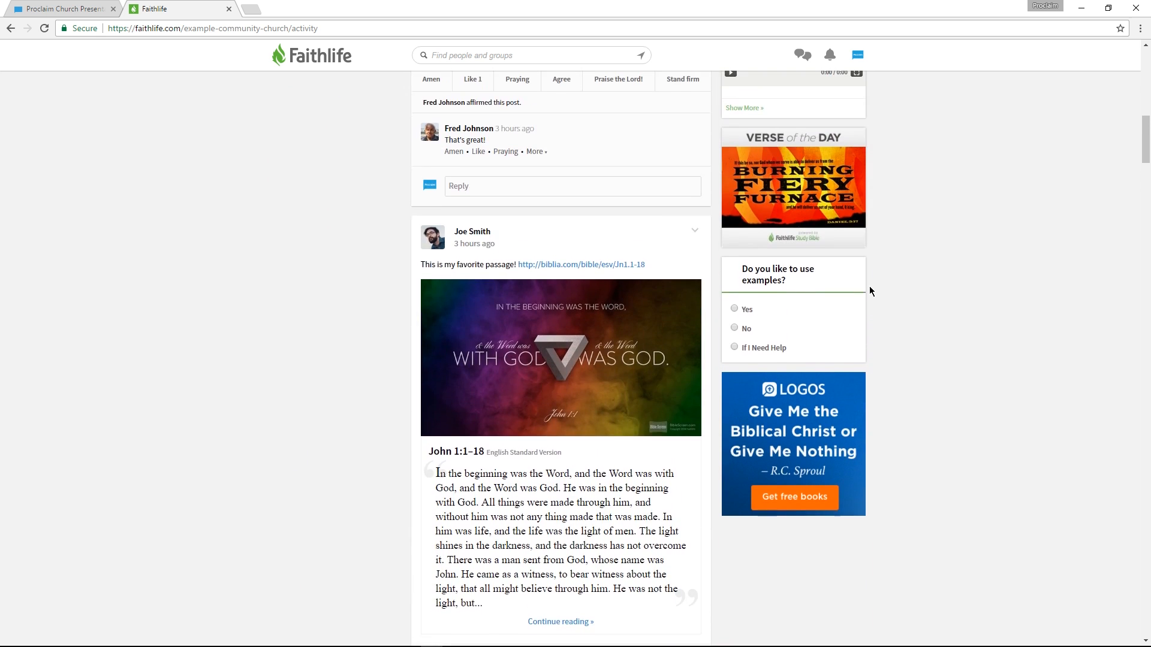
pyautogui.scroll(8, 867, 283)
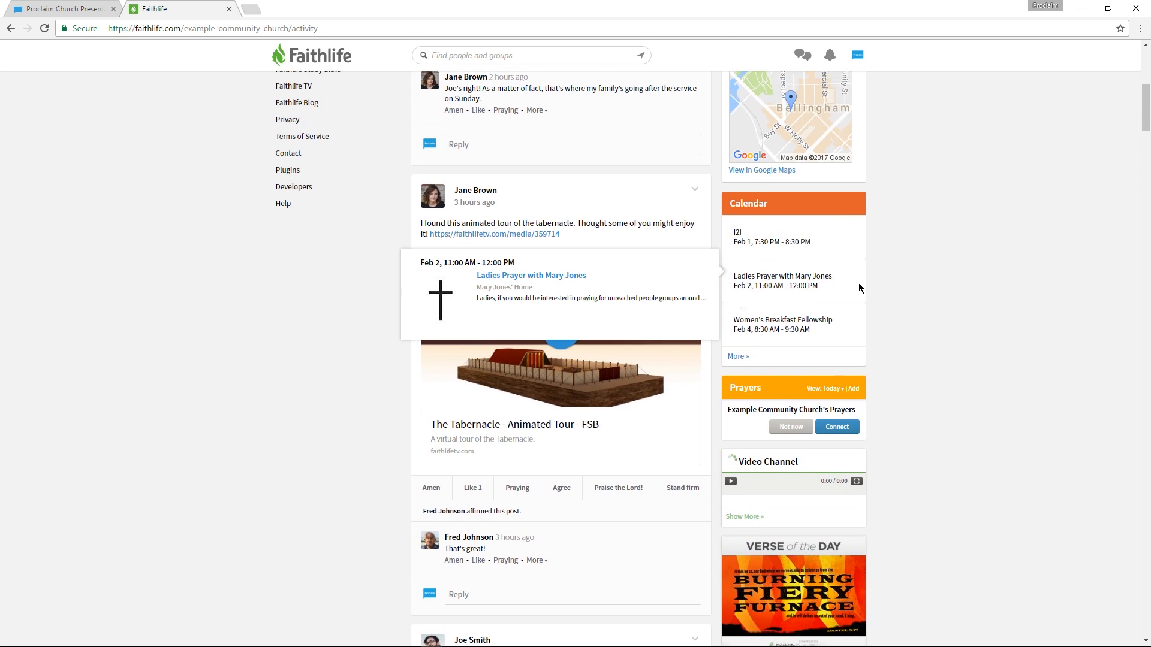
pyautogui.scroll(5, 854, 283)
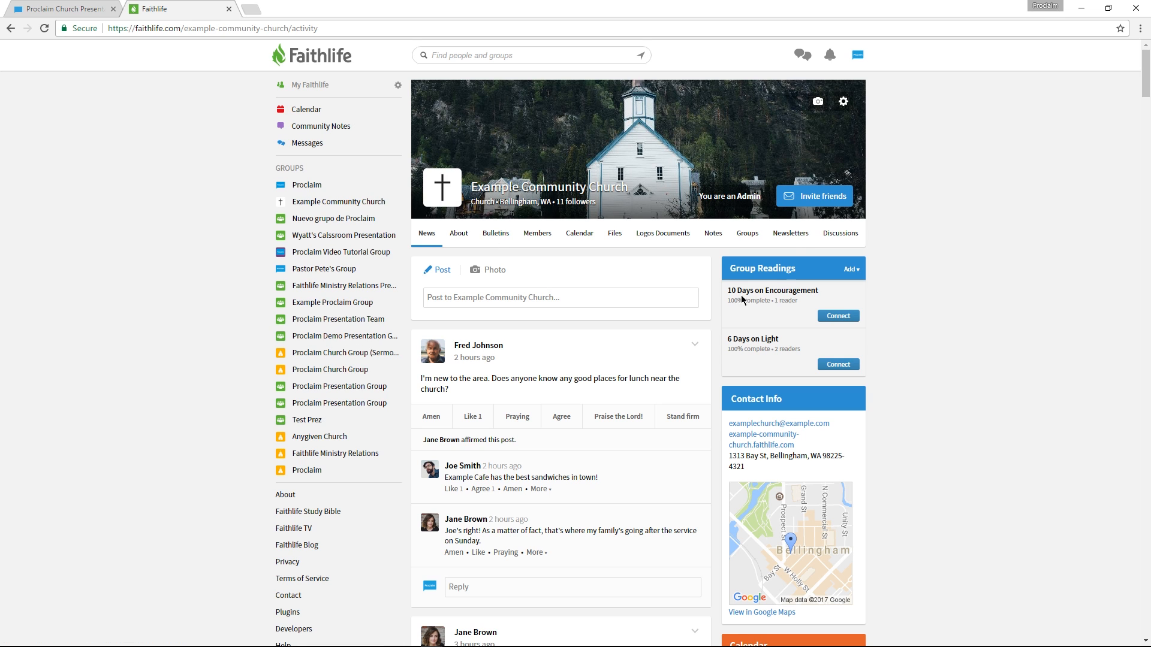
# Go to the church group's newsletters and start a new newsletter.
pyautogui.click(797, 236)
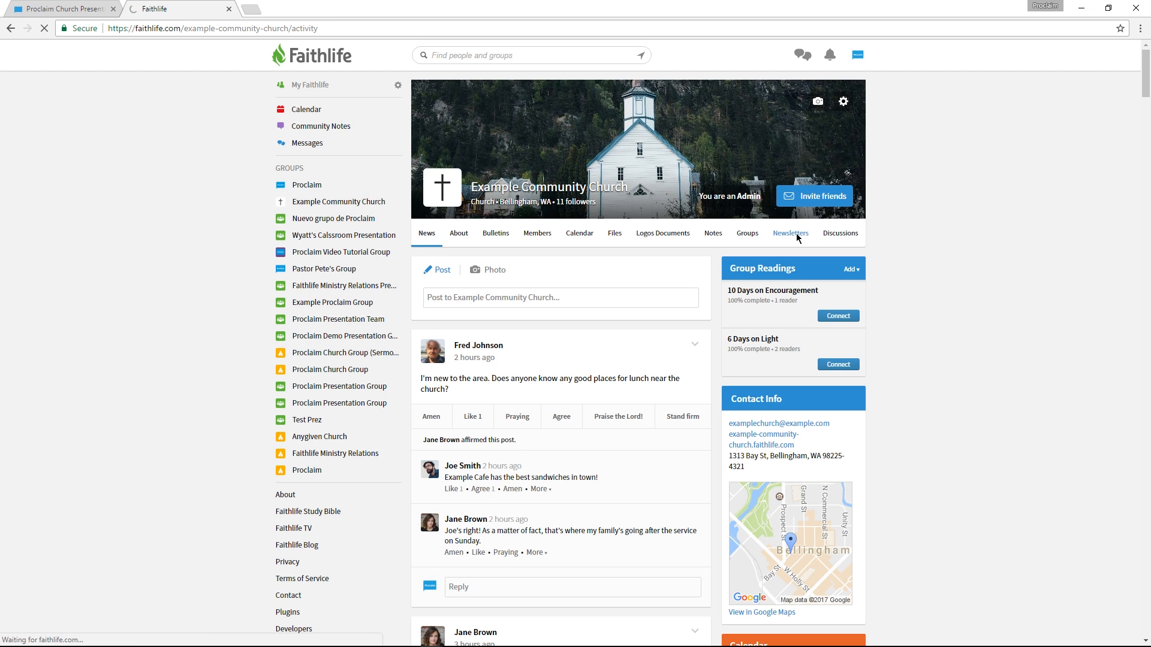
pyautogui.scroll(-1, 626, 311)
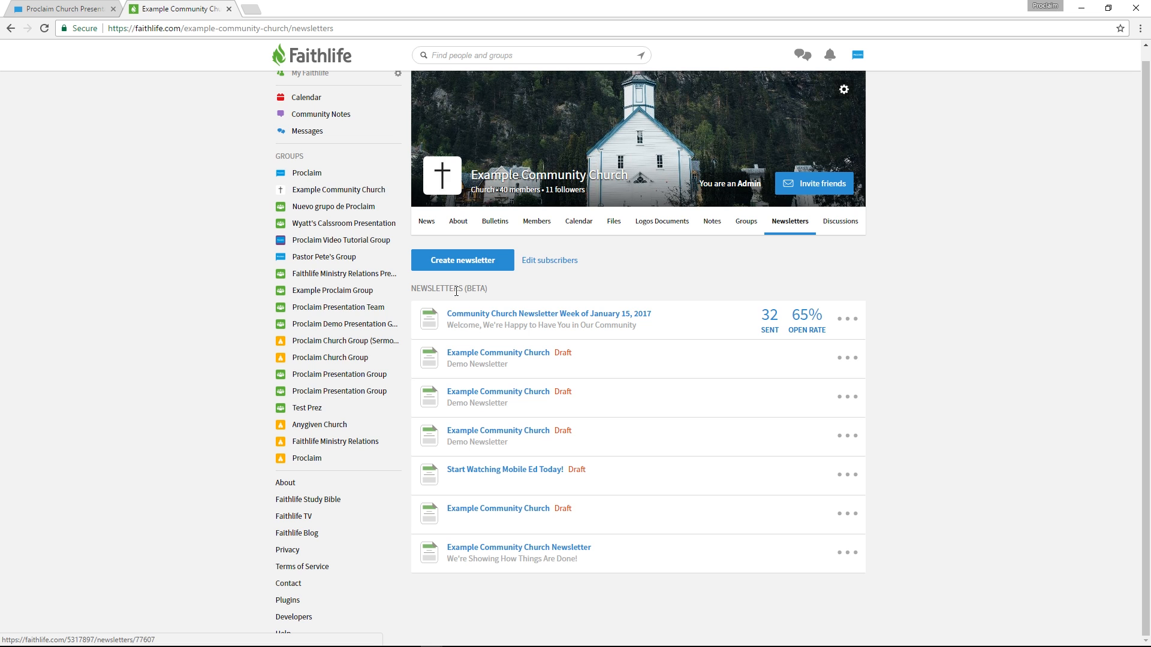
pyautogui.click(446, 259)
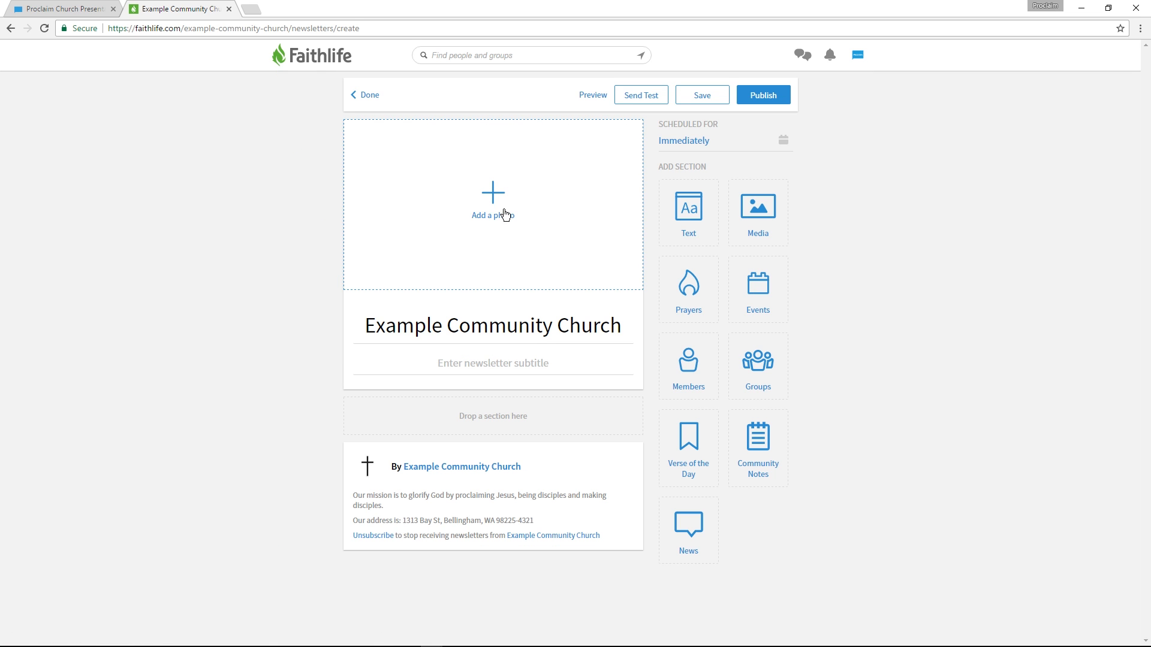
# Insert the "View From the Top" image from the group's assets as the newsletter's header photo.
pyautogui.click(503, 211)
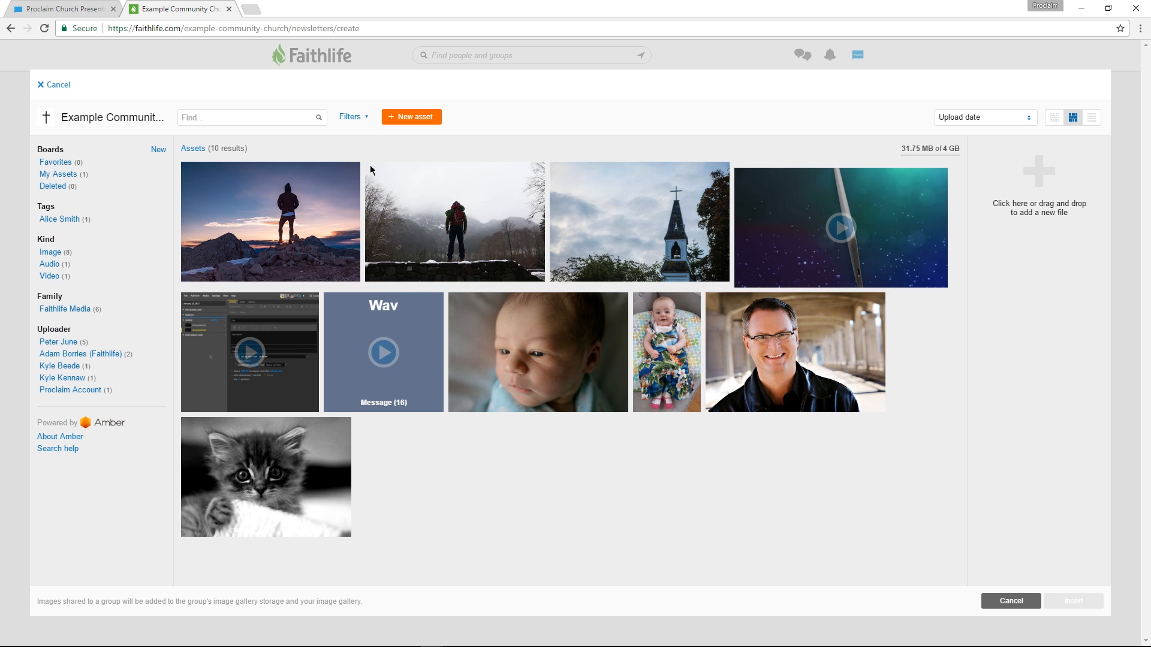
pyautogui.click(317, 210)
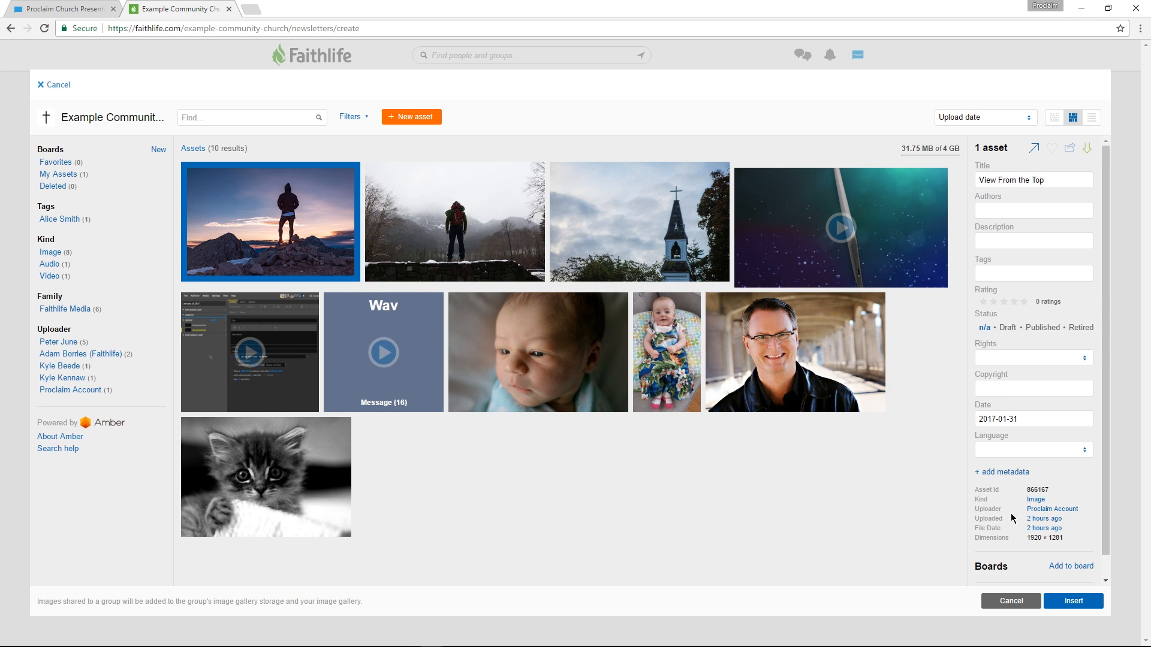
pyautogui.click(1078, 603)
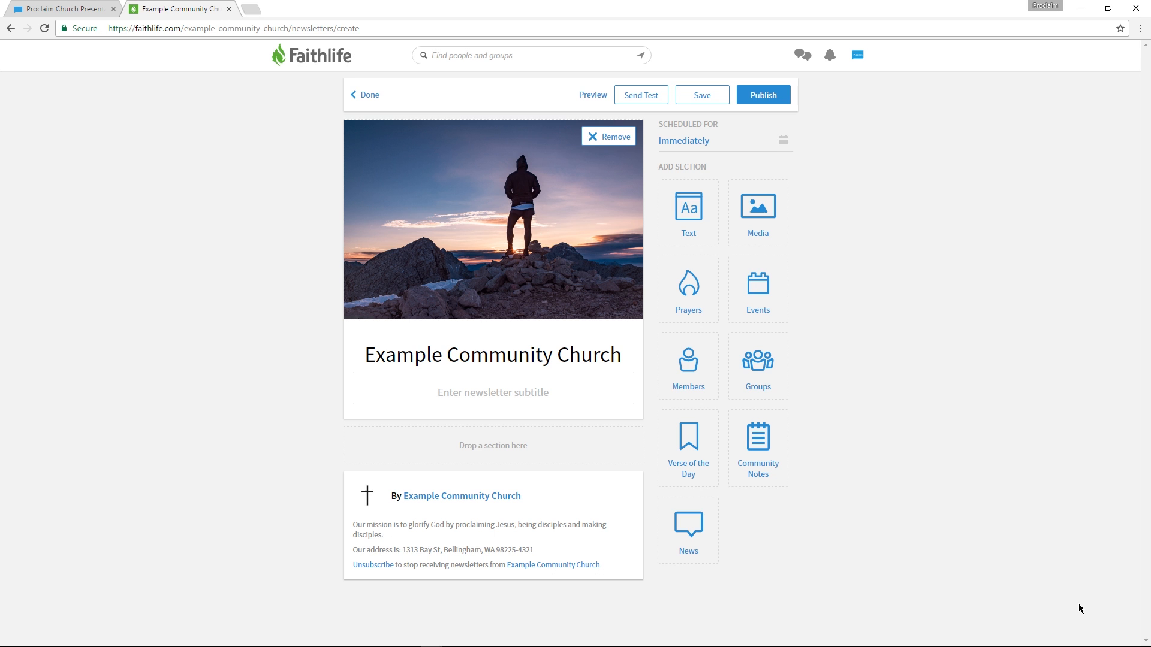
# Title the newsletter "Happy February" and give it the subtitle "ECC Feb 5".
pyautogui.tripleClick(489, 353)
pyautogui.write('Happy Feb')
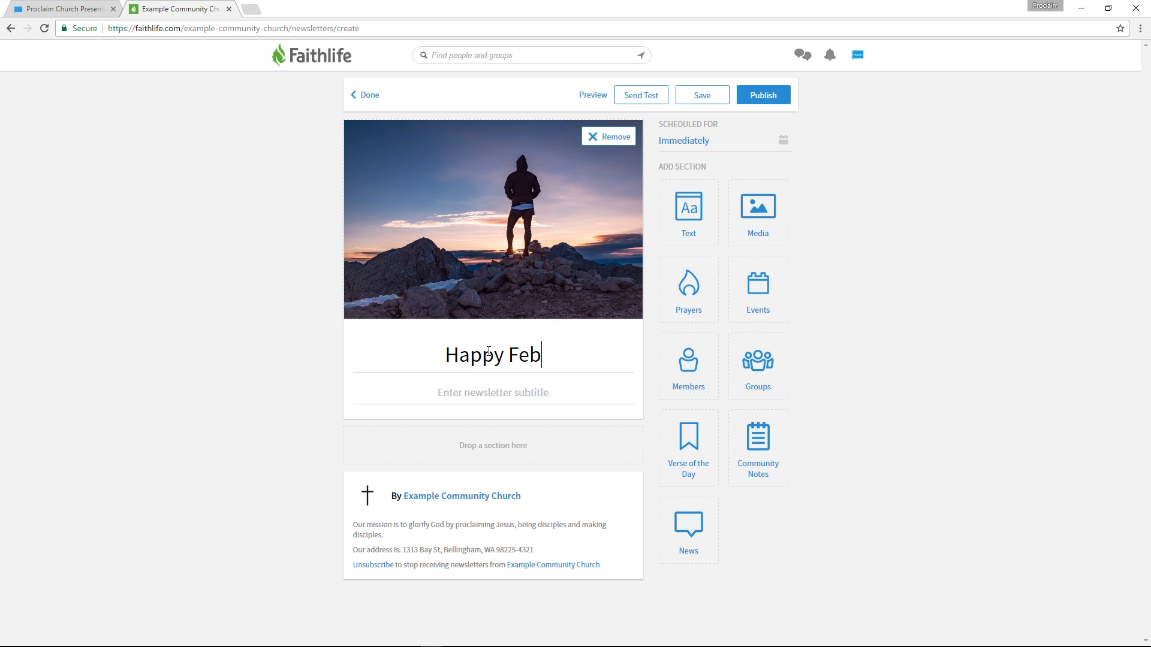
pyautogui.press('Tab')
pyautogui.write('E')
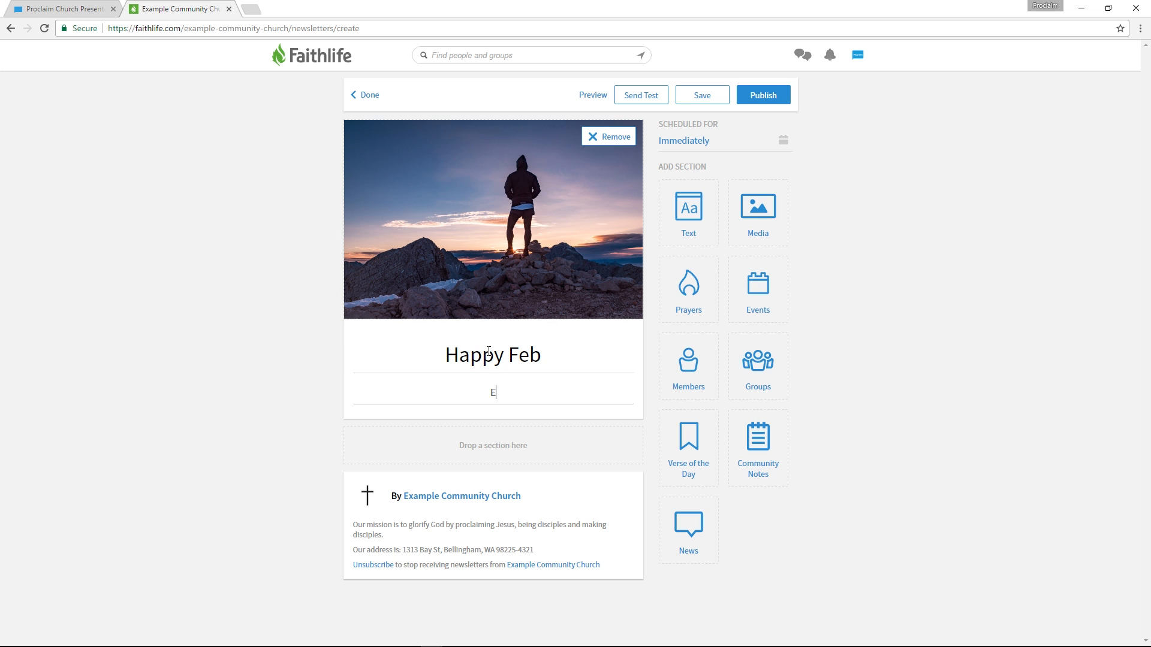
pyautogui.write('CC Feb 5')
pyautogui.click(558, 356)
pyautogui.write('ruary')
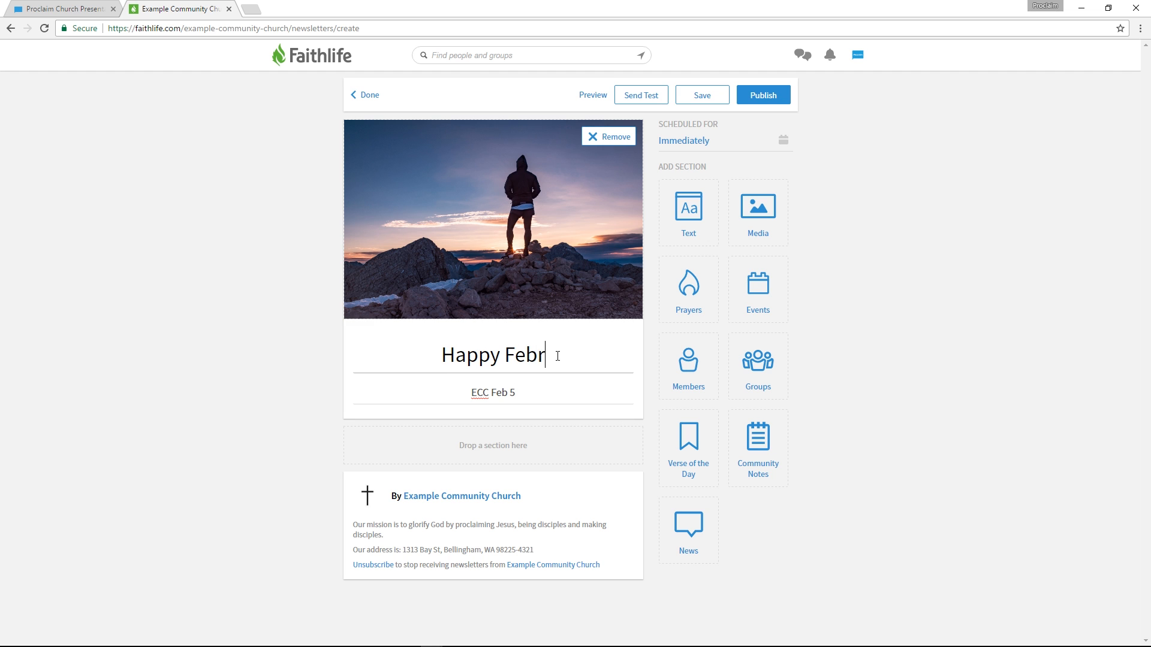
pyautogui.click(874, 385)
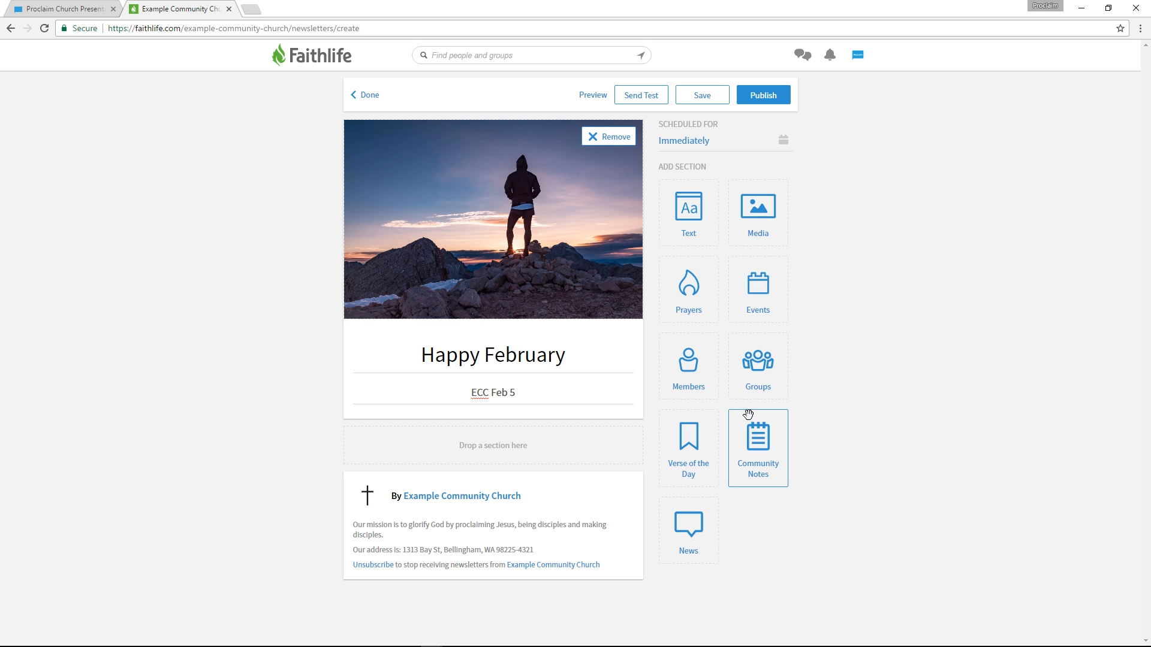
# Add an Events section below the header and include the Weekly Bible Study, Sunday Service (Contemporary) and Sunday Service events.
pyautogui.moveTo(760, 302); pyautogui.dragTo(514, 461)
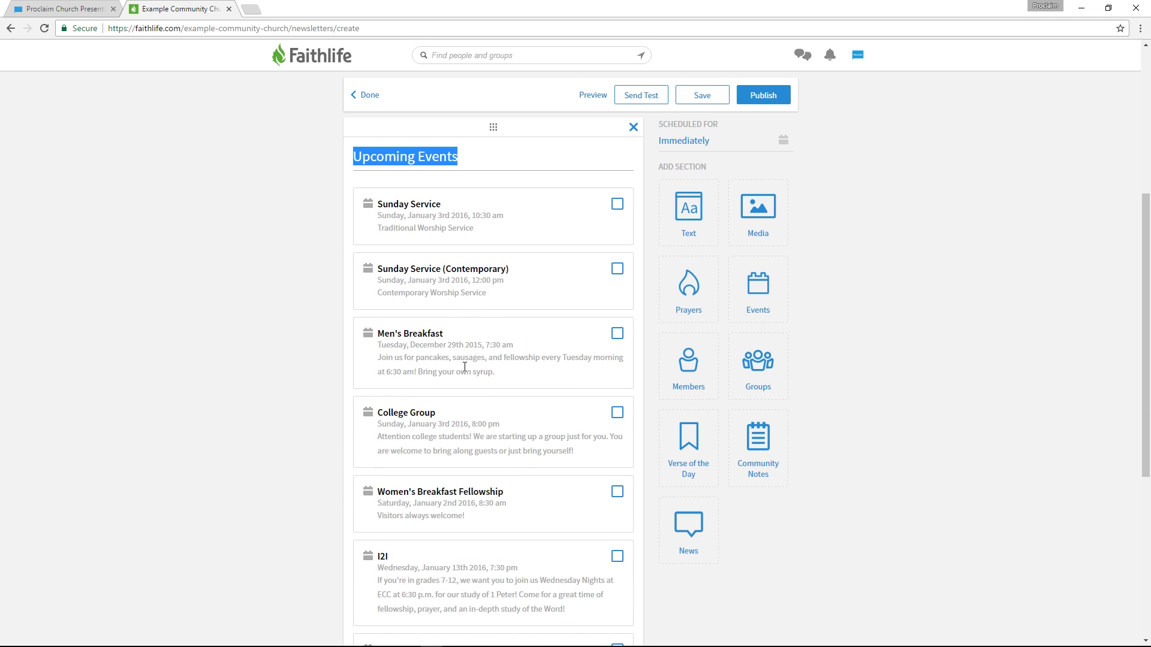
pyautogui.scroll(-5, 464, 367)
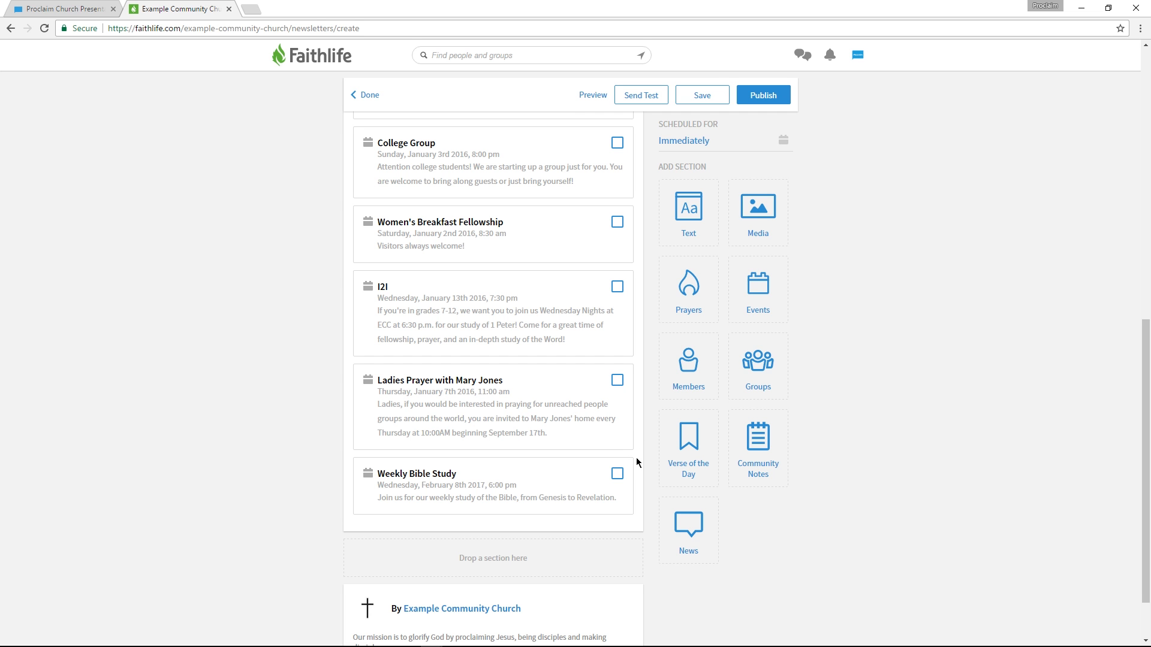
pyautogui.click(617, 473)
pyautogui.scroll(2, 616, 476)
pyautogui.scroll(3, 616, 474)
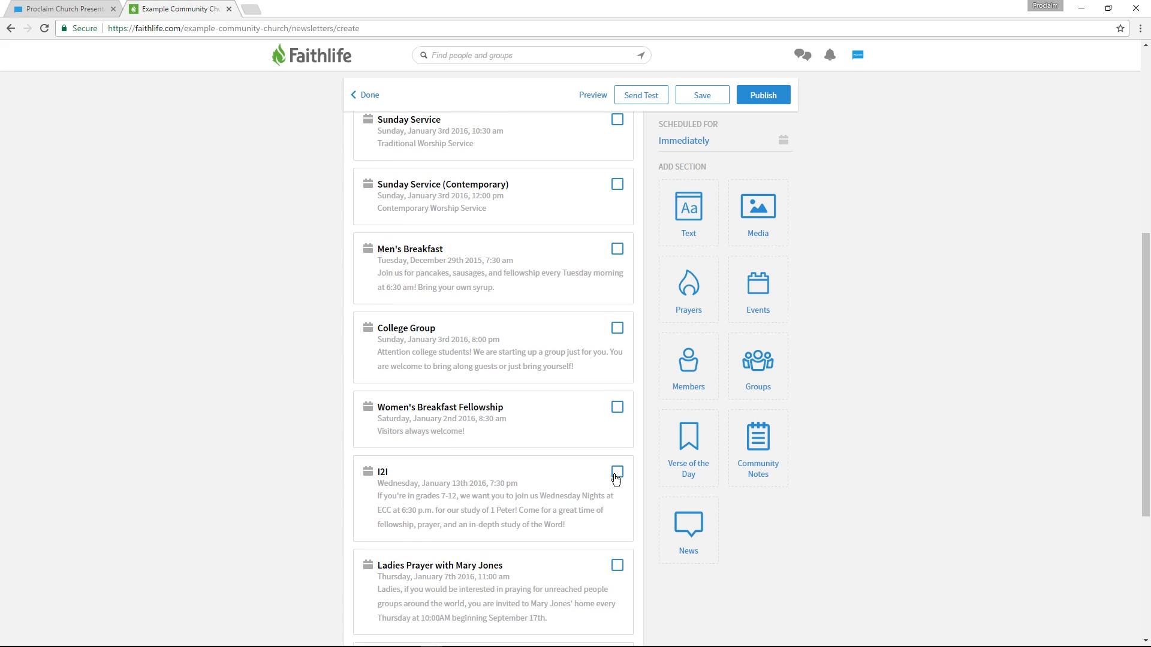
pyautogui.click(617, 275)
pyautogui.click(618, 212)
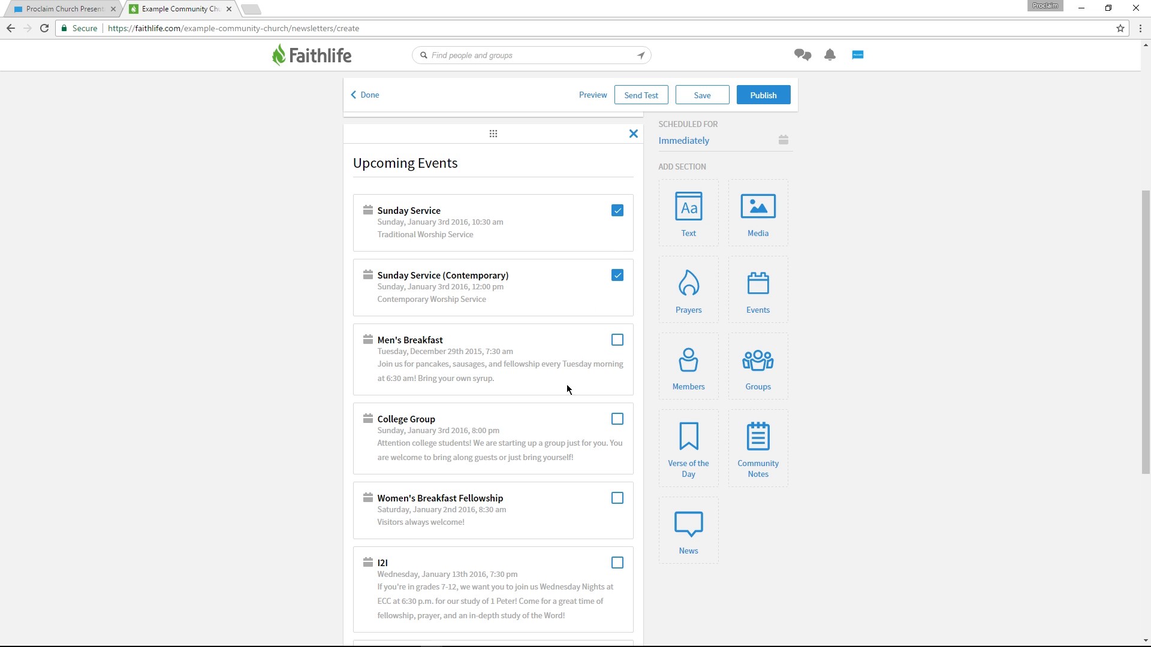
pyautogui.scroll(-2, 563, 393)
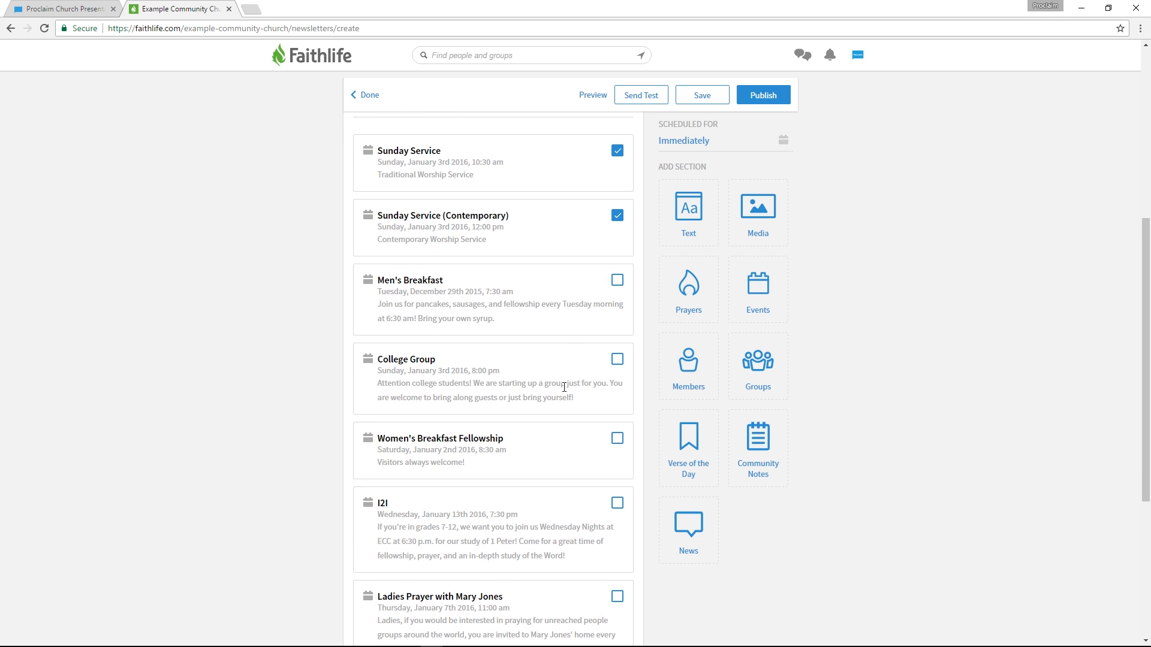
pyautogui.scroll(-1, 566, 388)
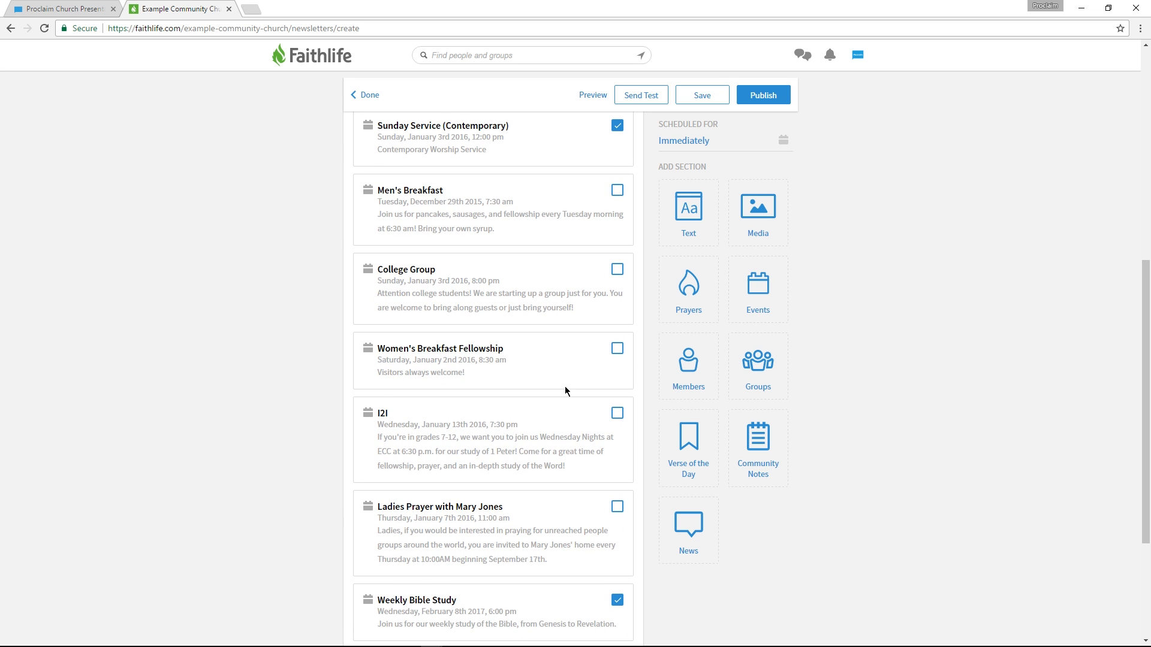
pyautogui.scroll(-2, 565, 387)
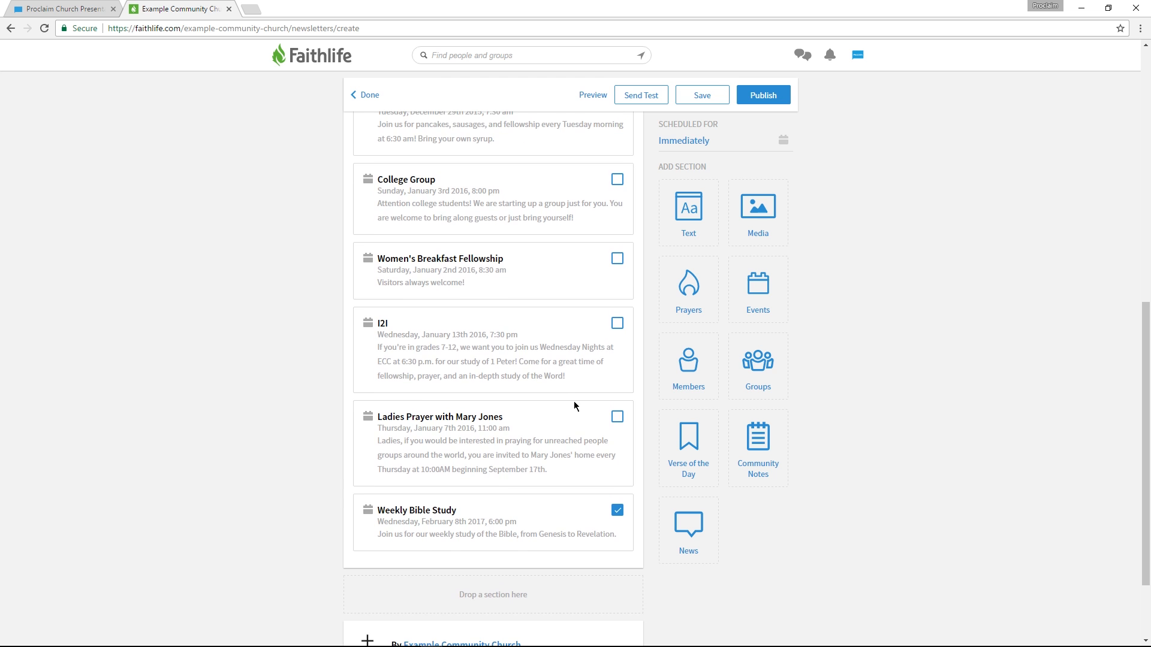
pyautogui.scroll(6, 574, 401)
pyautogui.moveTo(467, 241); pyautogui.dragTo(342, 263)
pyautogui.click(467, 244)
# Add a News section below the events and include Example Community Church's video post from 12 days ago.
pyautogui.scroll(-1, 486, 318)
pyautogui.scroll(-7, 486, 318)
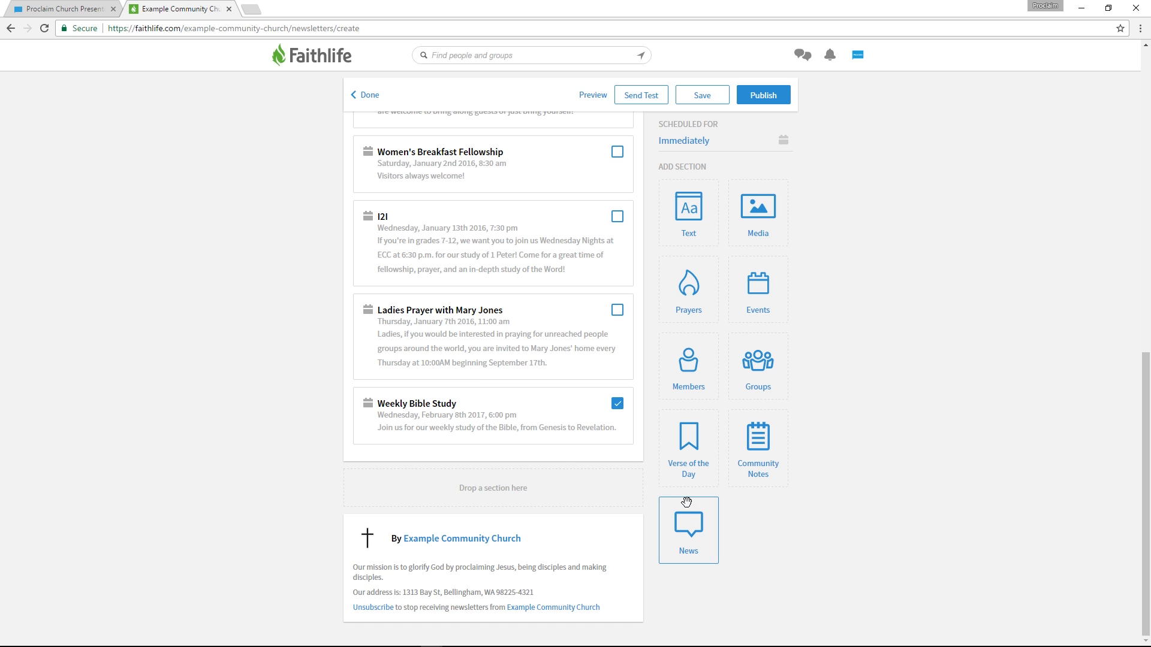
pyautogui.moveTo(695, 532); pyautogui.dragTo(503, 493)
pyautogui.scroll(-7, 432, 390)
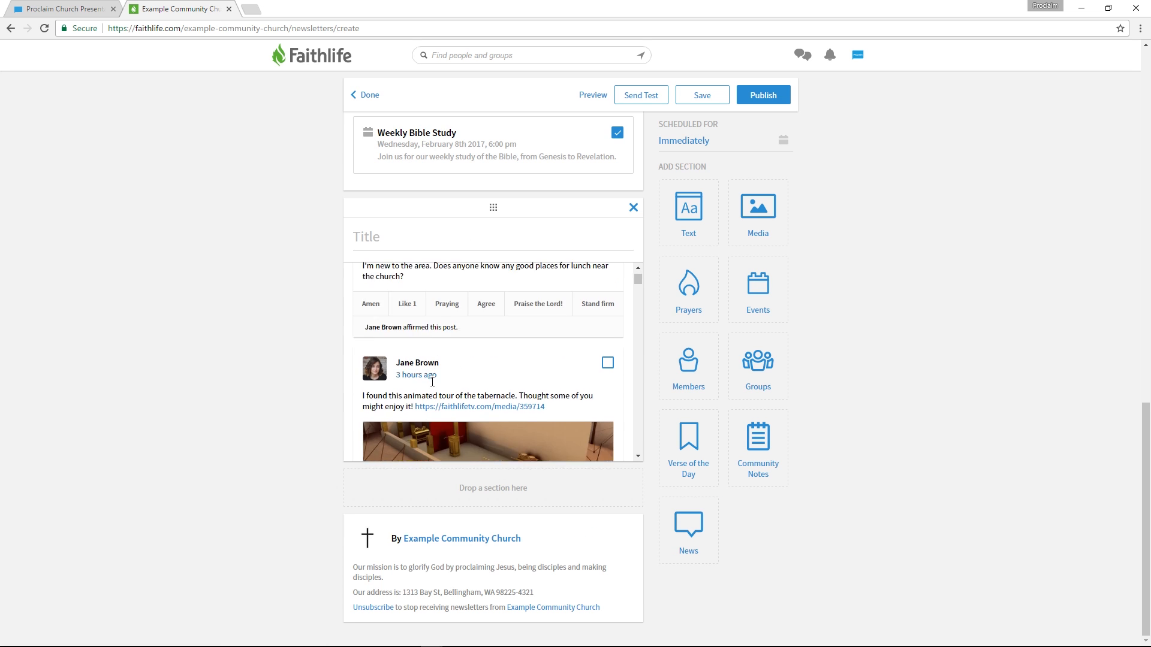
pyautogui.scroll(-4, 431, 384)
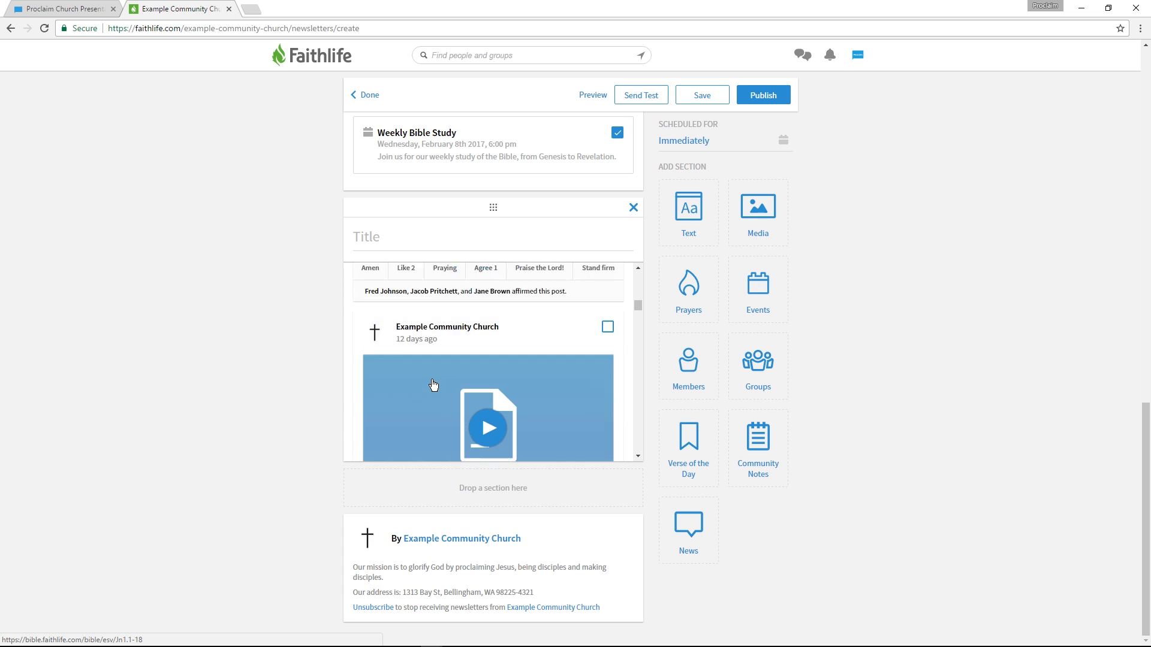
pyautogui.scroll(1, 474, 407)
pyautogui.scroll(1, 476, 411)
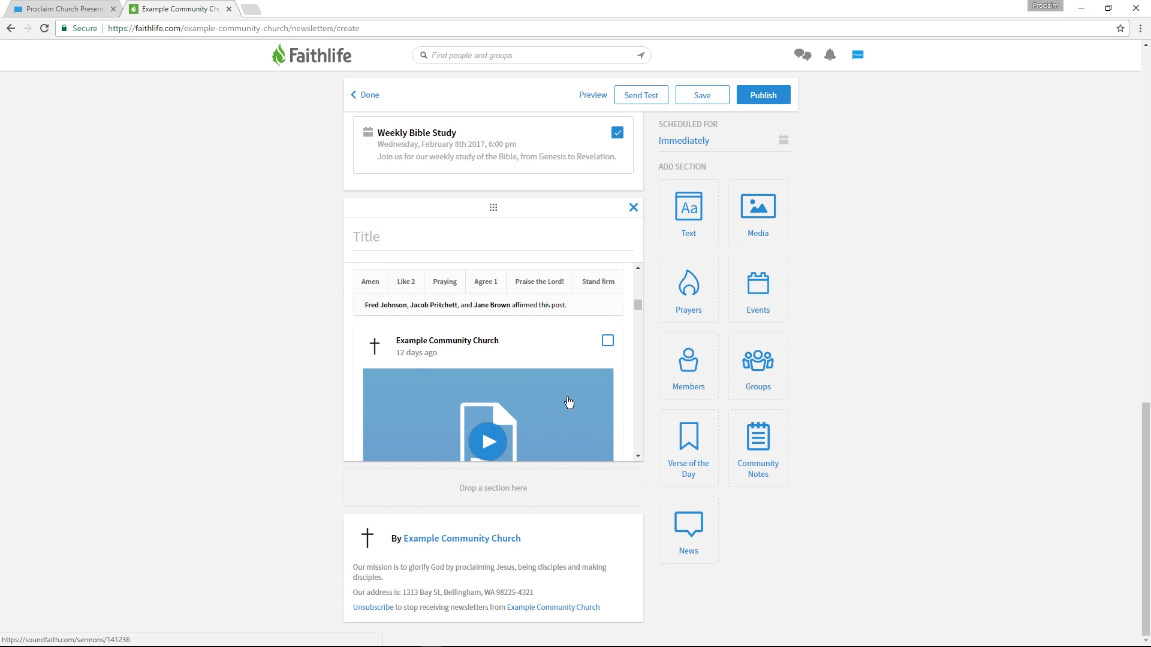
pyautogui.click(608, 342)
# Add a Text section titled "Come help!" with the copied volunteer invitation below the news, then save and close the newsletter.
pyautogui.moveTo(687, 222); pyautogui.dragTo(494, 491)
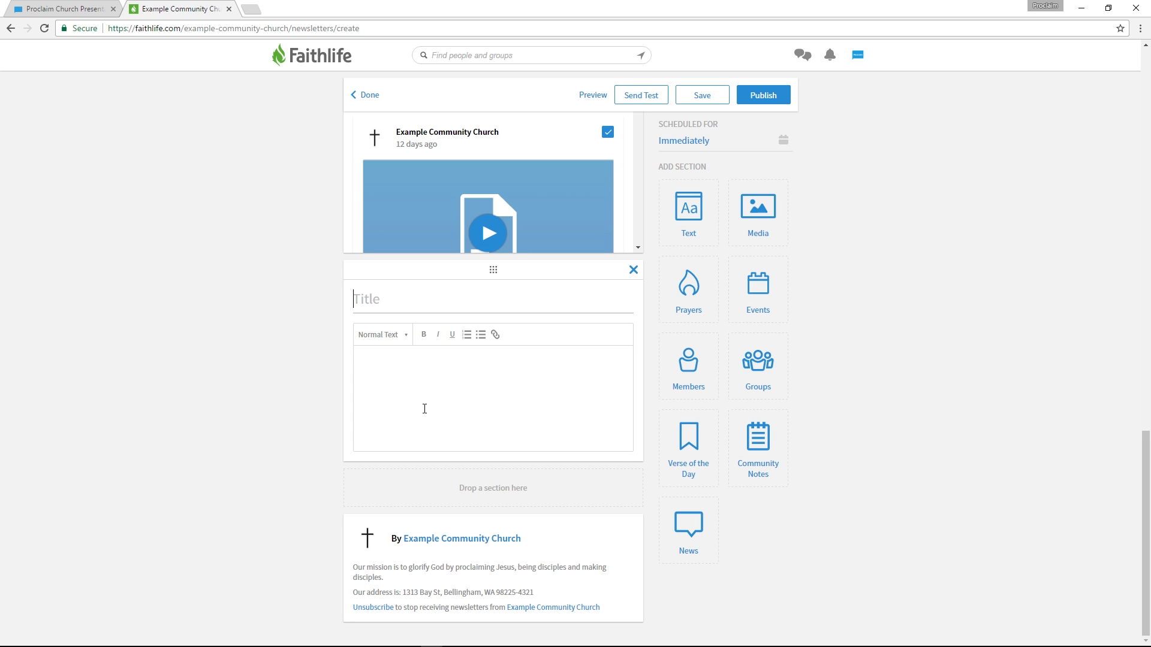
pyautogui.write('Come help!')
pyautogui.press('Tab')
pyautogui.hotkey('ctrl', 'v')
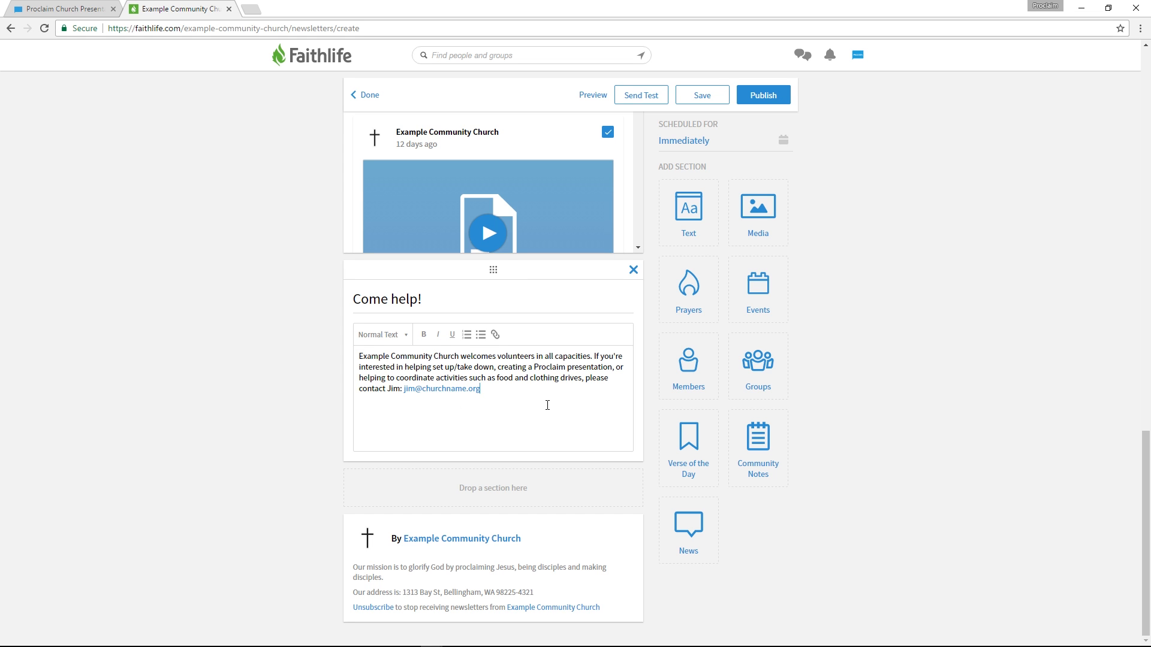
pyautogui.click(712, 101)
pyautogui.click(372, 96)
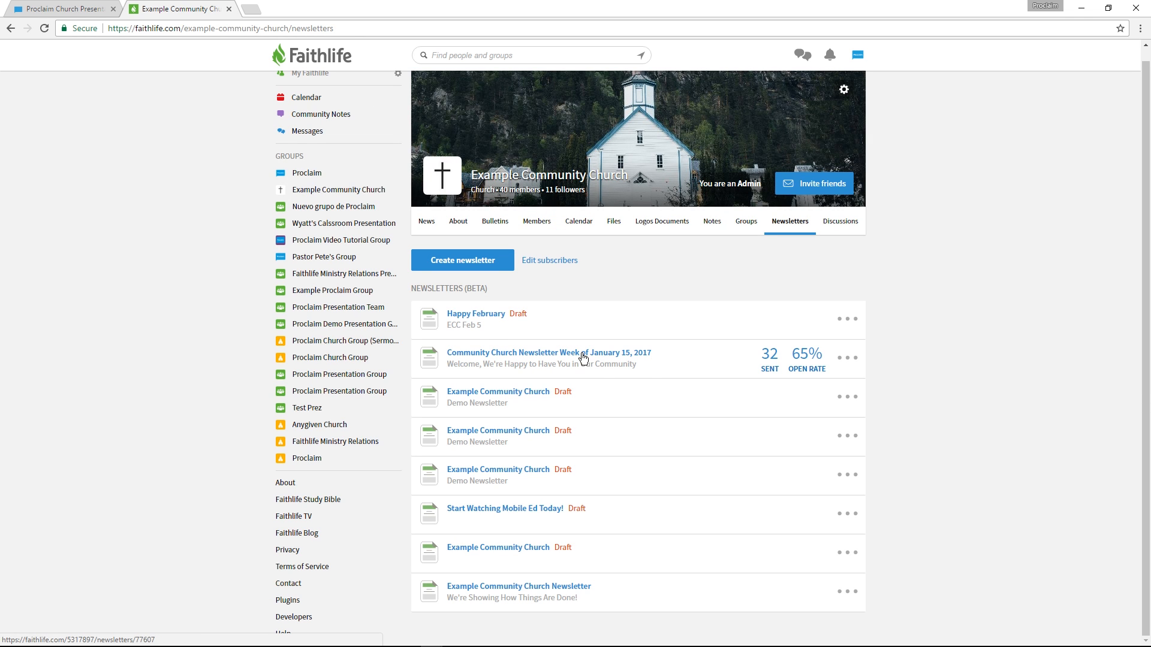
# Open the "Community Church Newsletter Week of January 15, 2017" and review its layout and sections down to the footer.
pyautogui.click(847, 324)
pyautogui.click(562, 353)
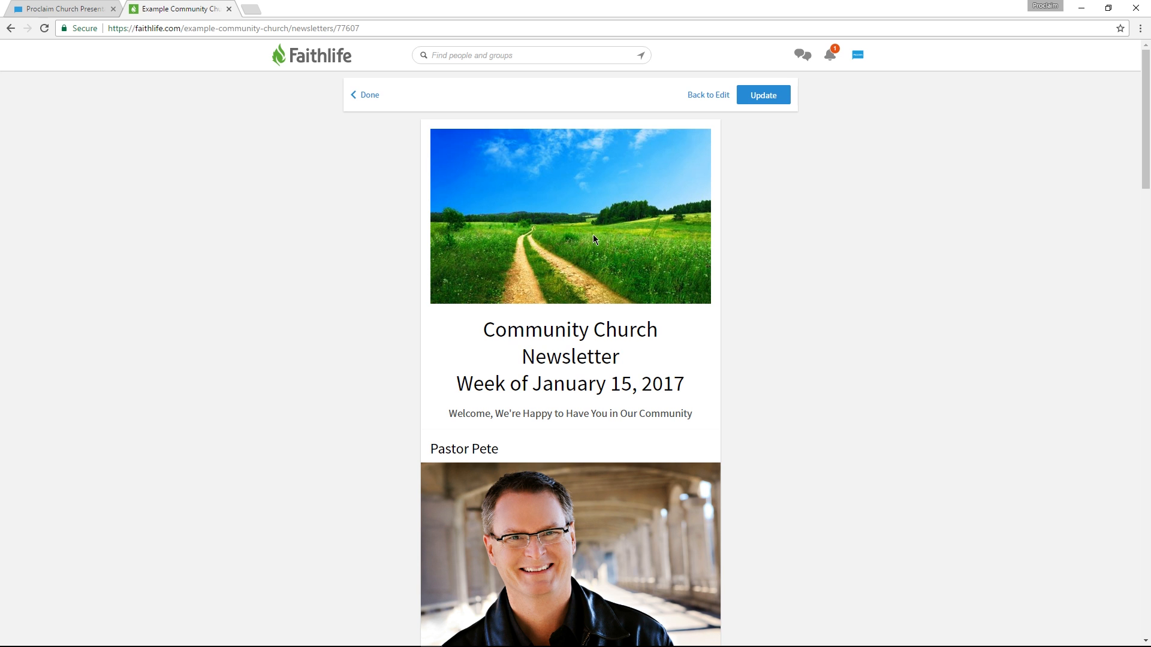
pyautogui.scroll(-3, 830, 334)
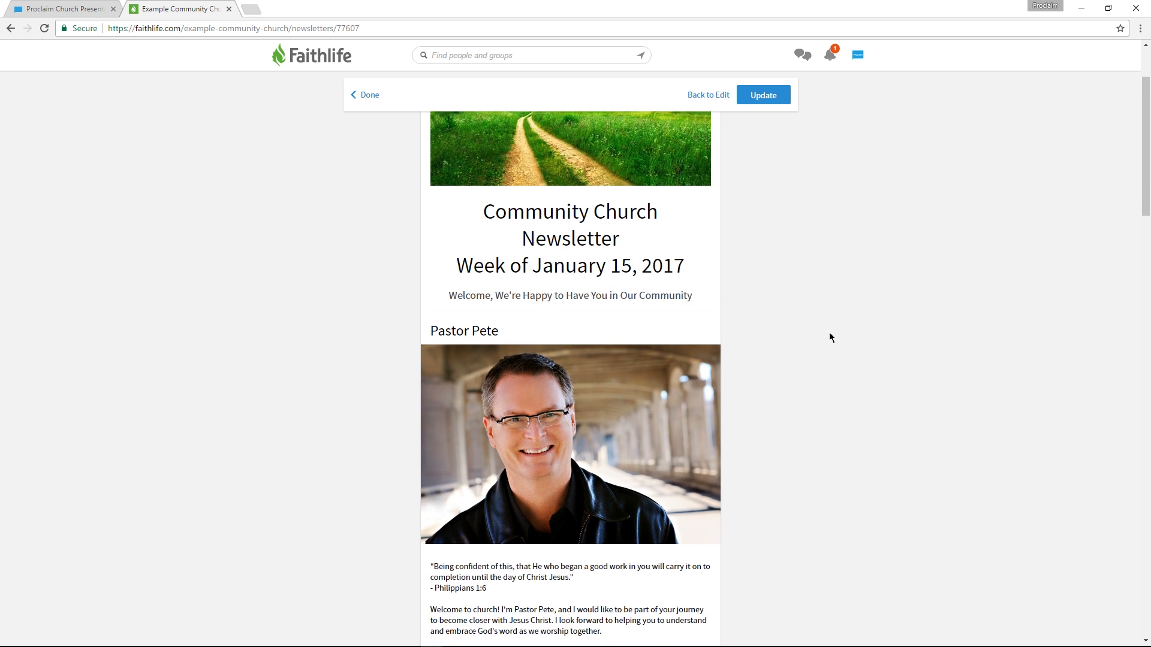
pyautogui.scroll(-2, 833, 358)
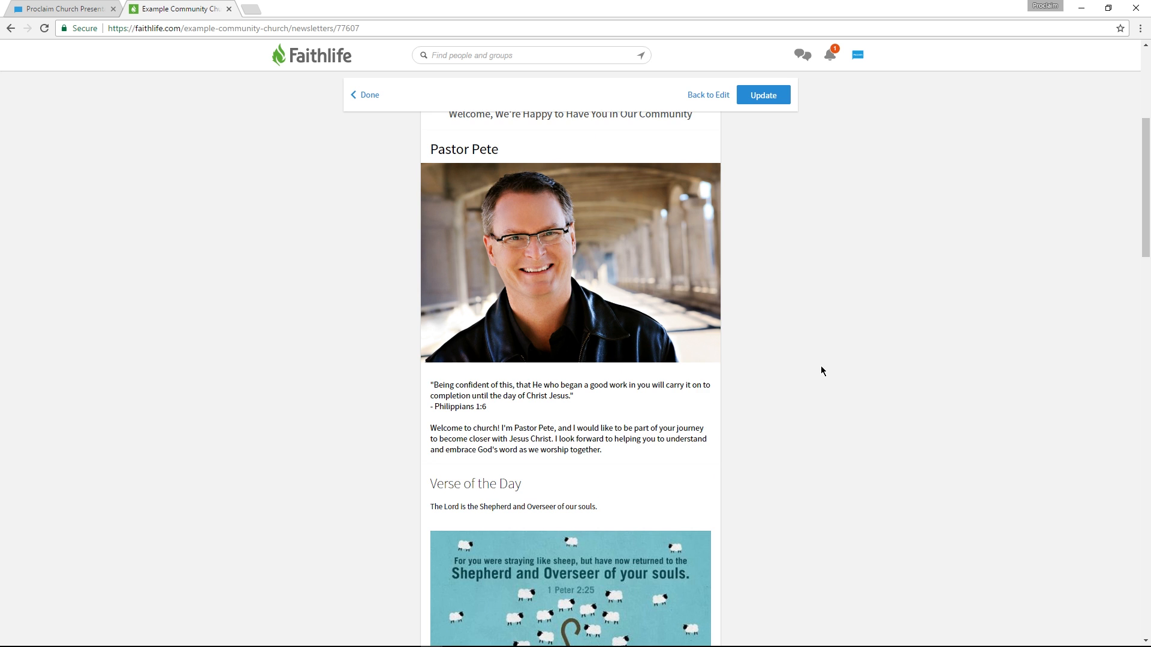
pyautogui.scroll(-3, 819, 372)
pyautogui.scroll(-4, 811, 377)
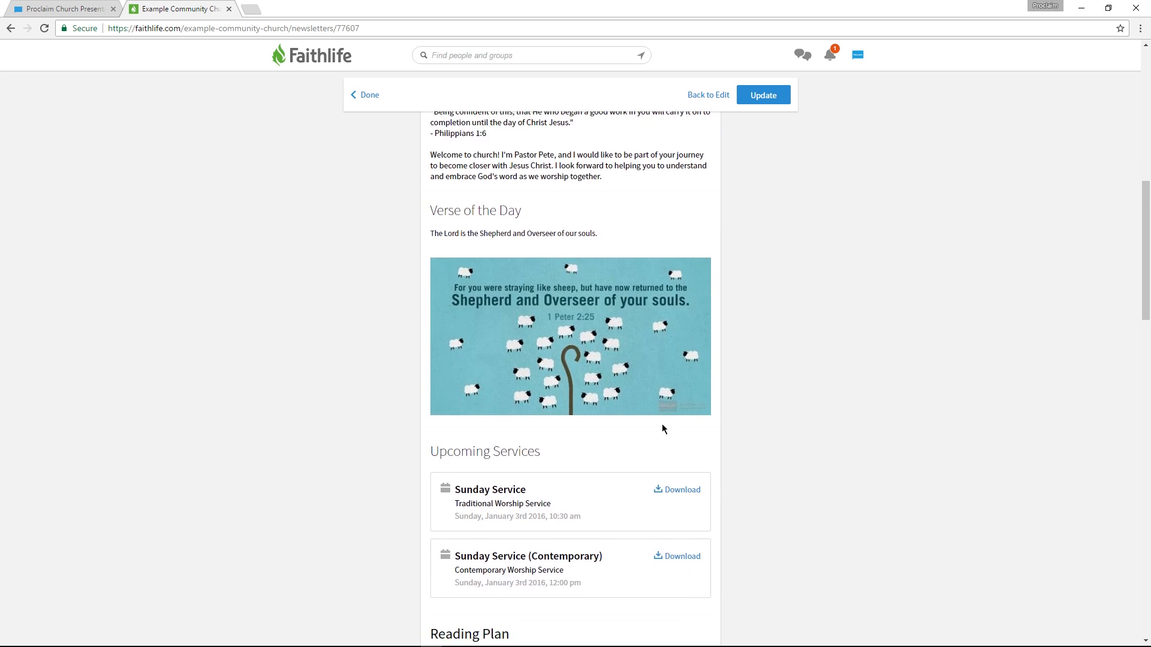
pyautogui.scroll(-3, 572, 424)
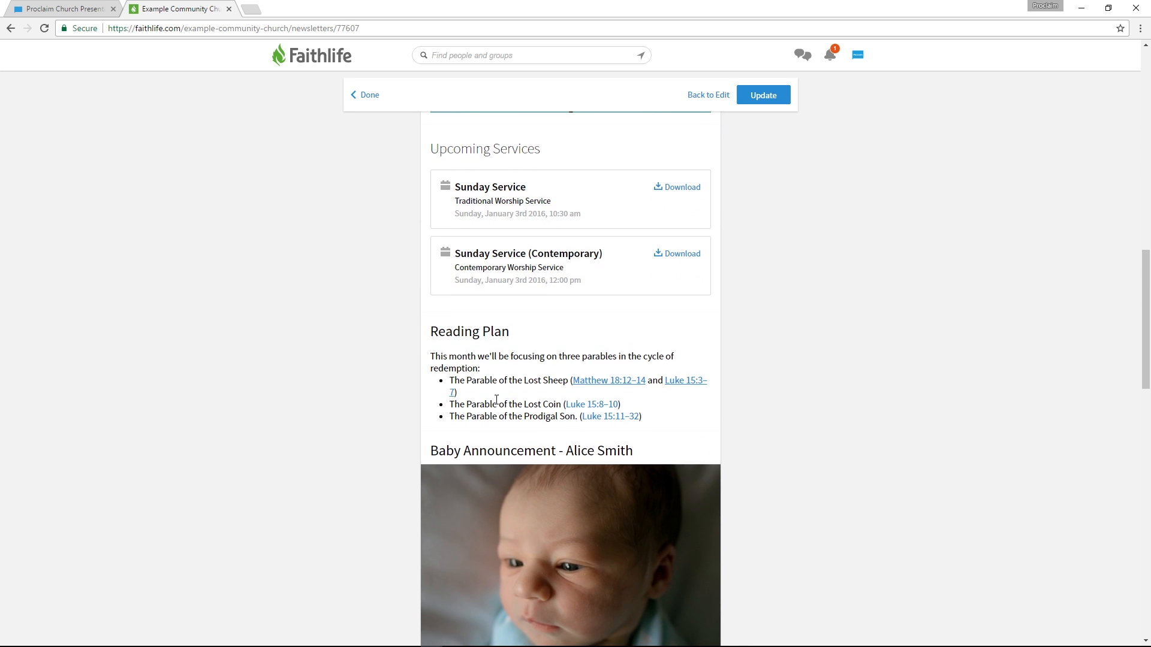
pyautogui.scroll(-1, 517, 419)
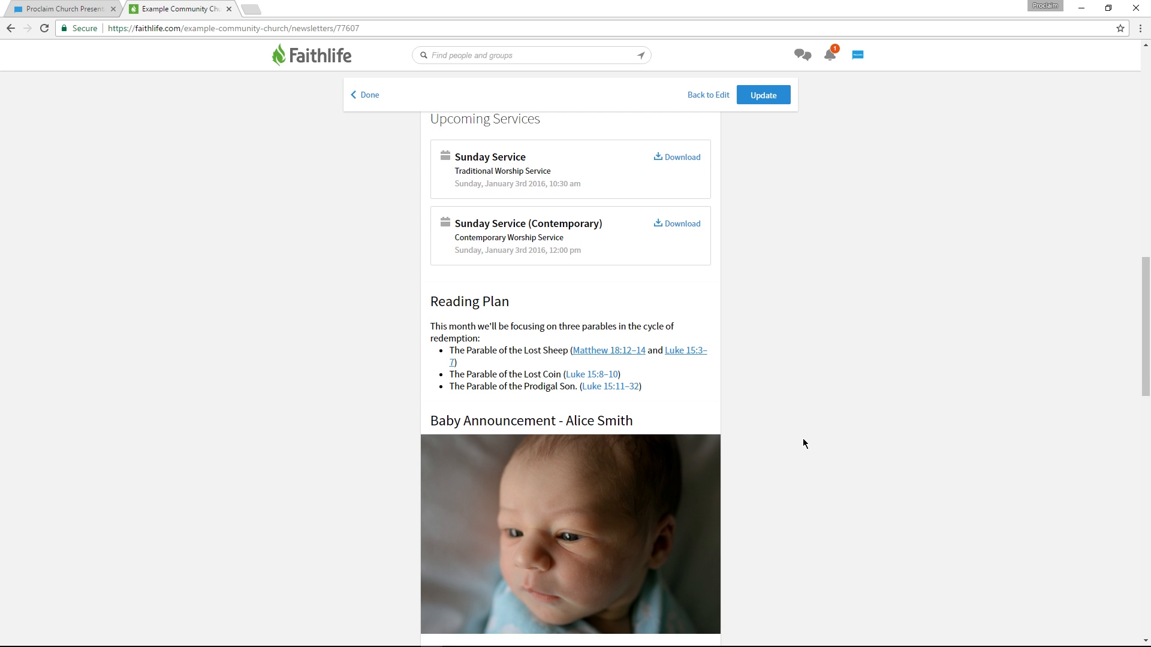
pyautogui.scroll(-5, 803, 440)
pyautogui.scroll(-2, 801, 440)
pyautogui.scroll(-1, 797, 447)
pyautogui.scroll(-1, 796, 447)
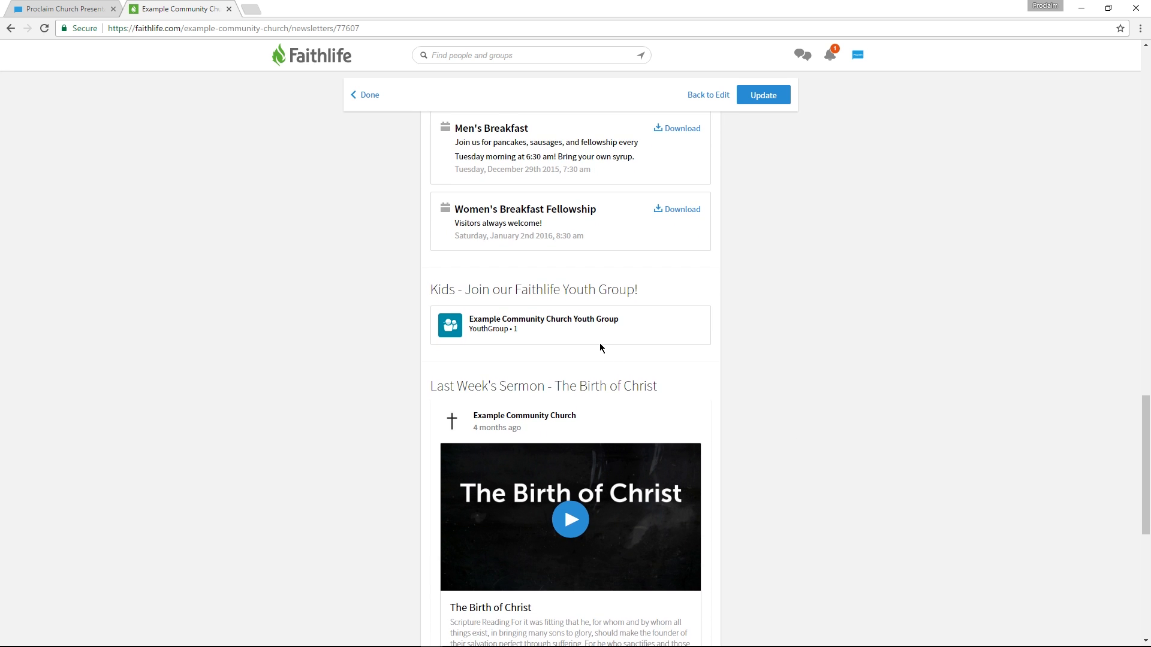
pyautogui.scroll(-3, 683, 380)
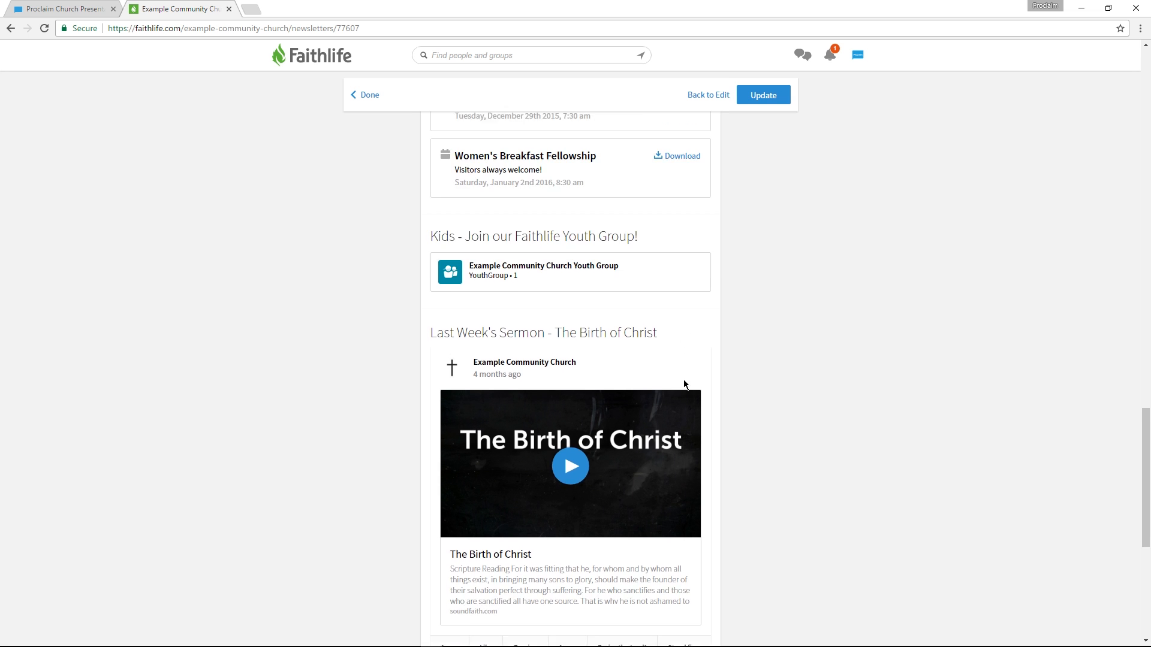
pyautogui.scroll(-3, 672, 383)
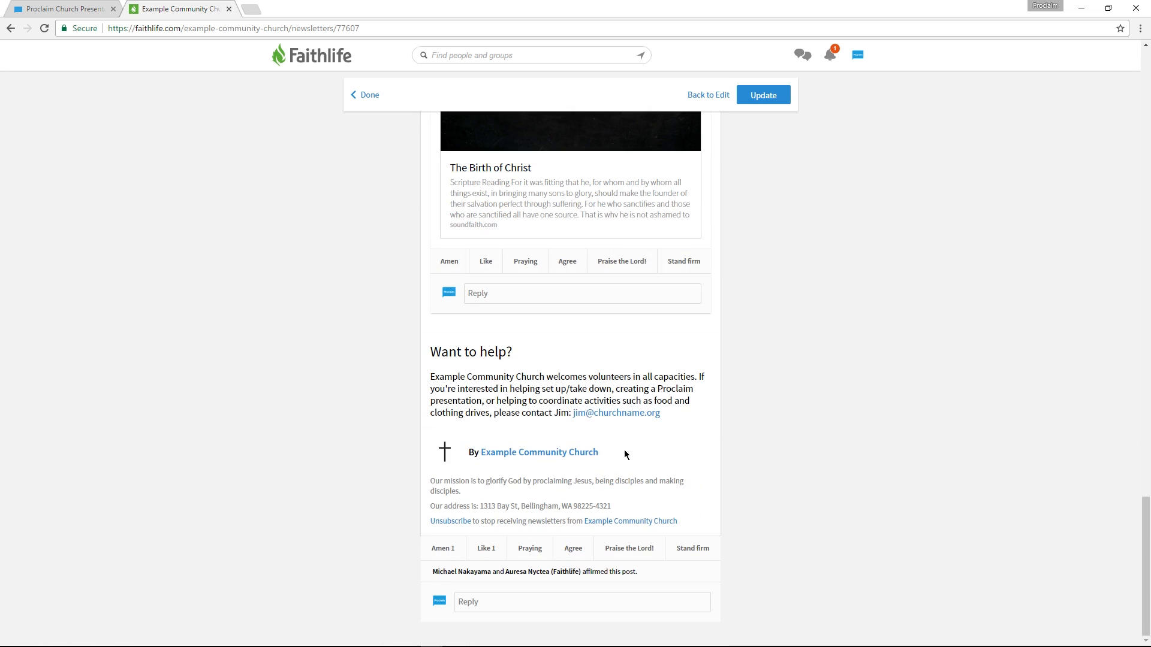